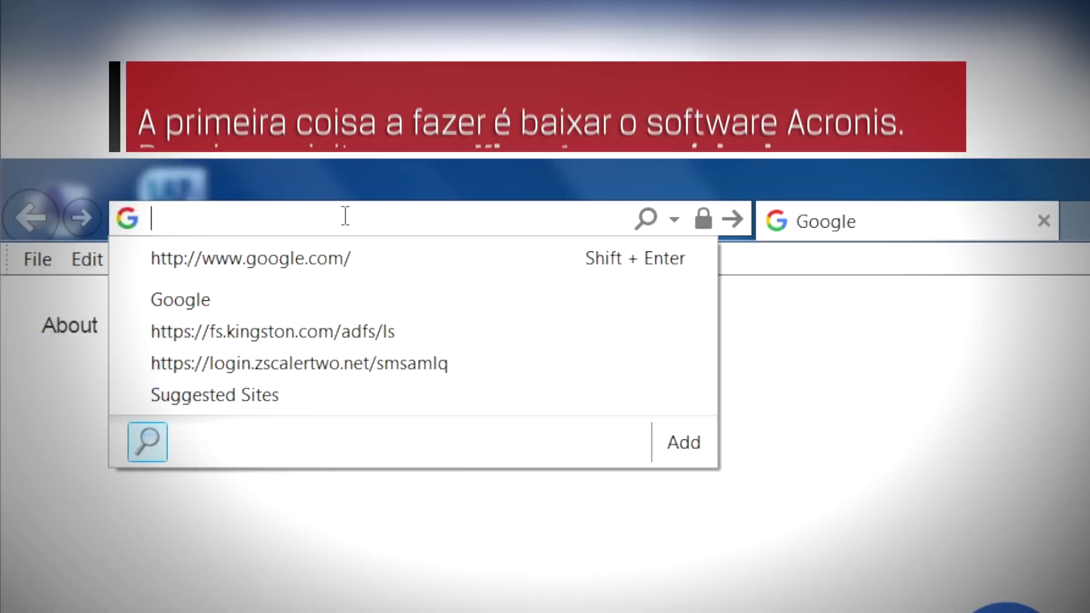
- Go to kingston.com/cloning and download and run the Acronis True Image OEM installer
{"action": "type", "text": "kingston.com/cloni"}
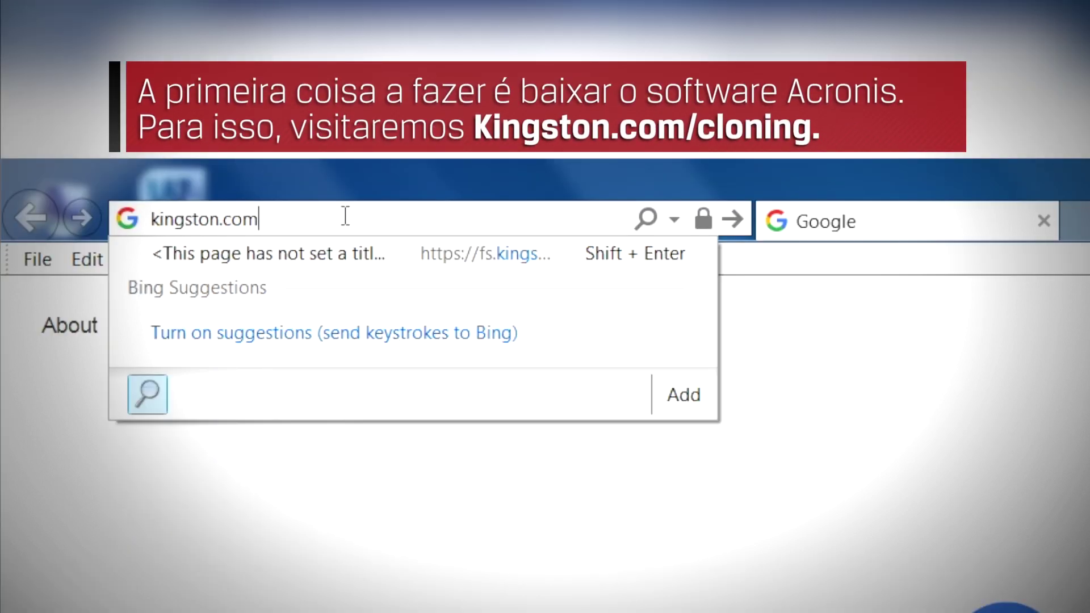
{"action": "type", "text": "ng"}
{"action": "key", "text": "Return"}
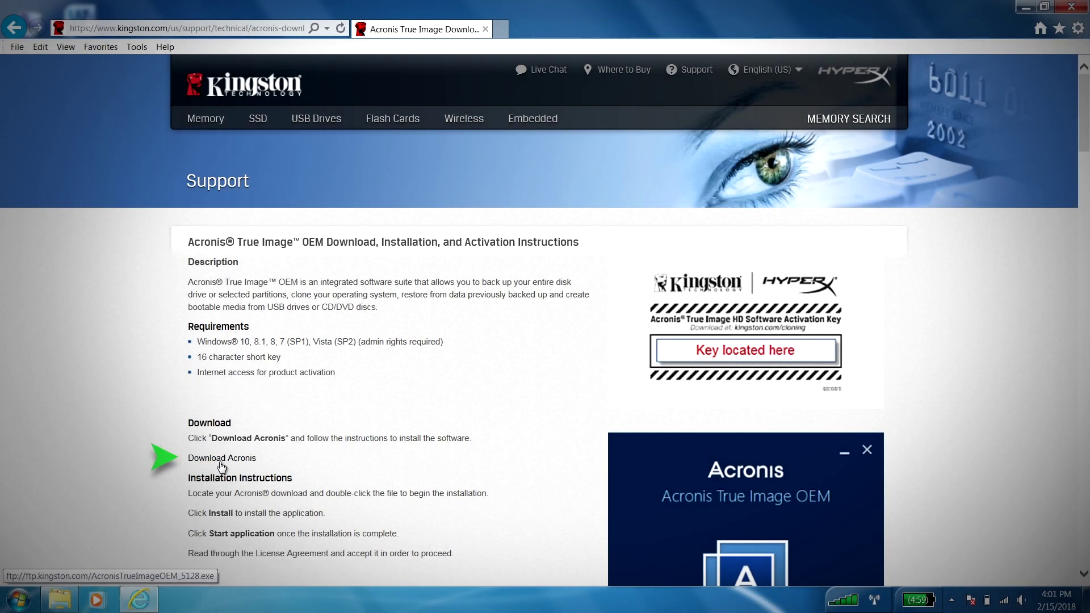
{"action": "left_click", "coordinate": [221, 466]}
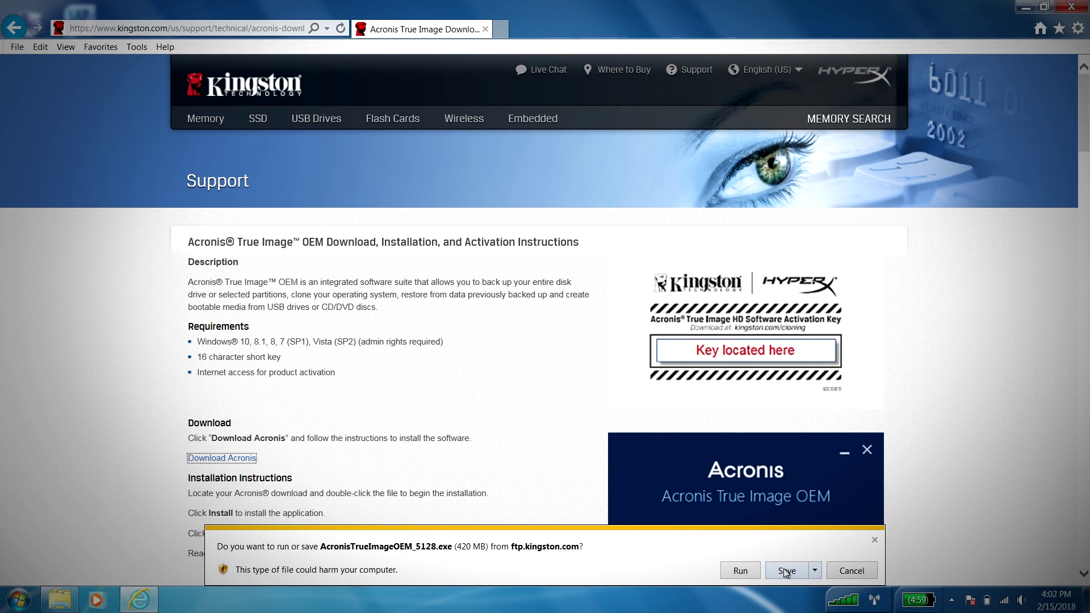
{"action": "left_click", "coordinate": [751, 571]}
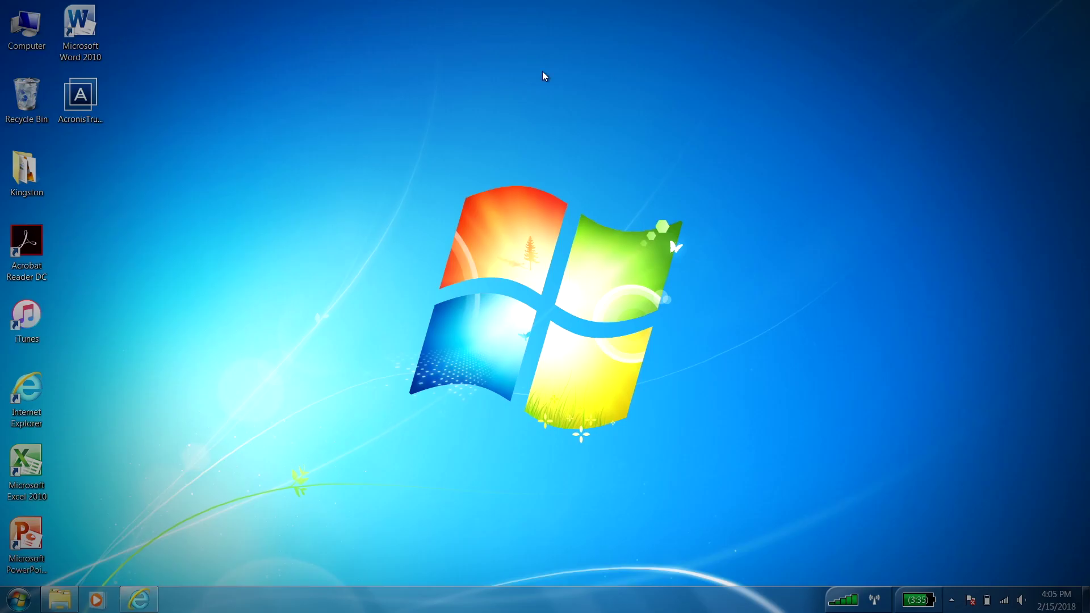
- Install Acronis True Image OEM from the desktop AcronisTrueImageOEM installer, then launch the application
{"action": "left_click", "coordinate": [82, 104]}
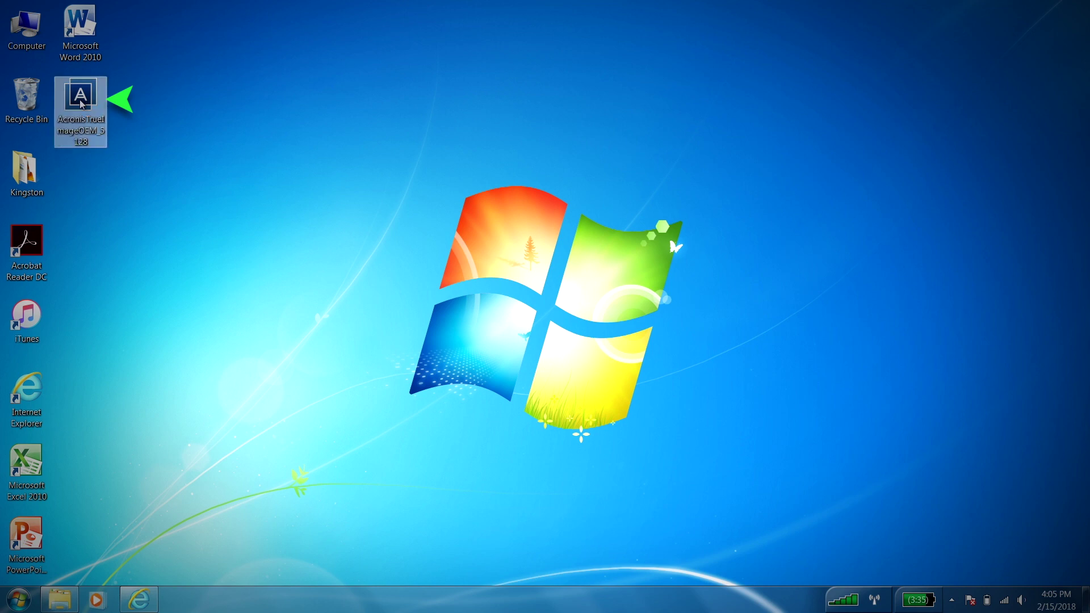
{"action": "double_click", "coordinate": [82, 101]}
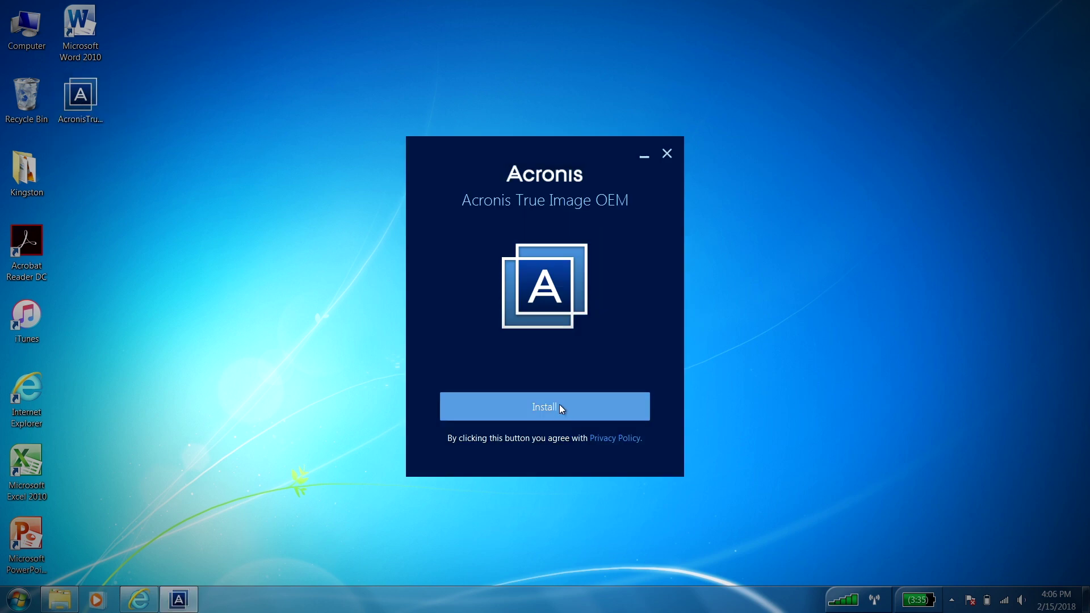
{"action": "left_click", "coordinate": [561, 408]}
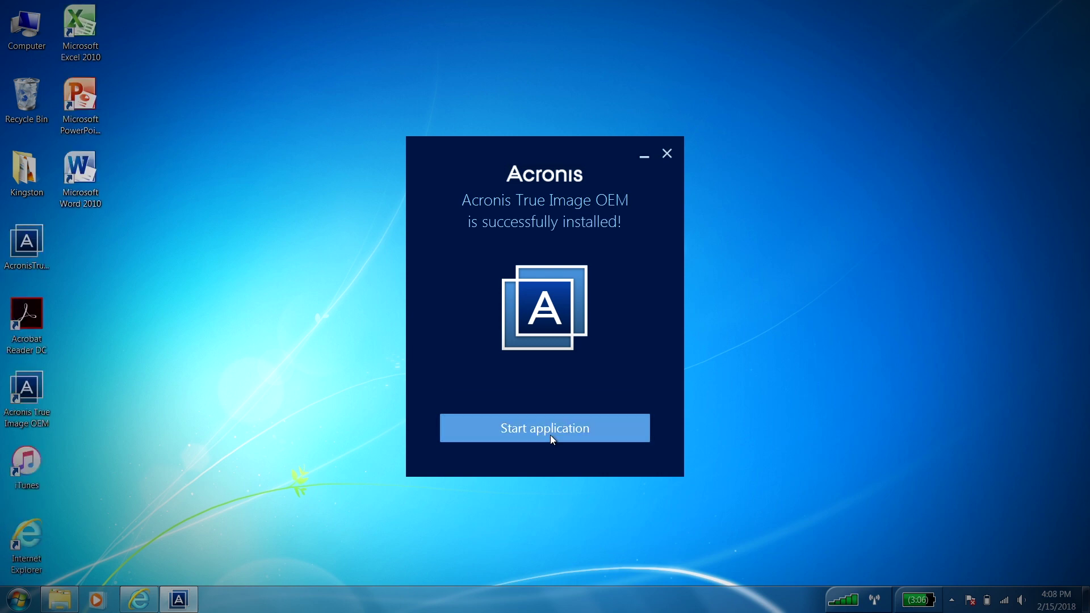
{"action": "left_click", "coordinate": [550, 435]}
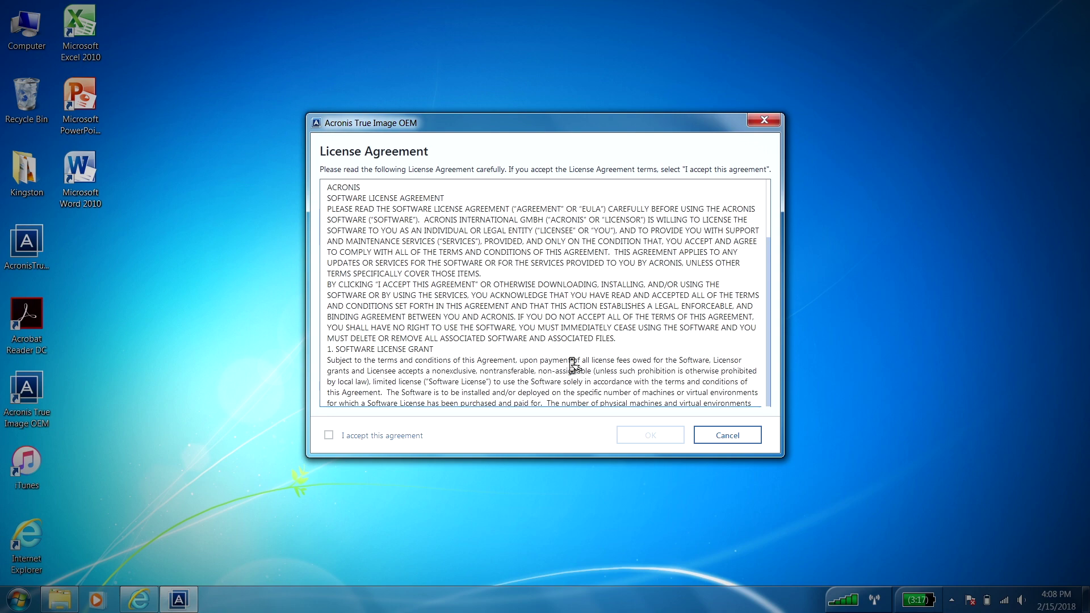
- Accept the Acronis True Image OEM license agreement
{"action": "scroll", "coordinate": [571, 358], "scroll_direction": "down", "scroll_amount": 20}
{"action": "left_click", "coordinate": [337, 437]}
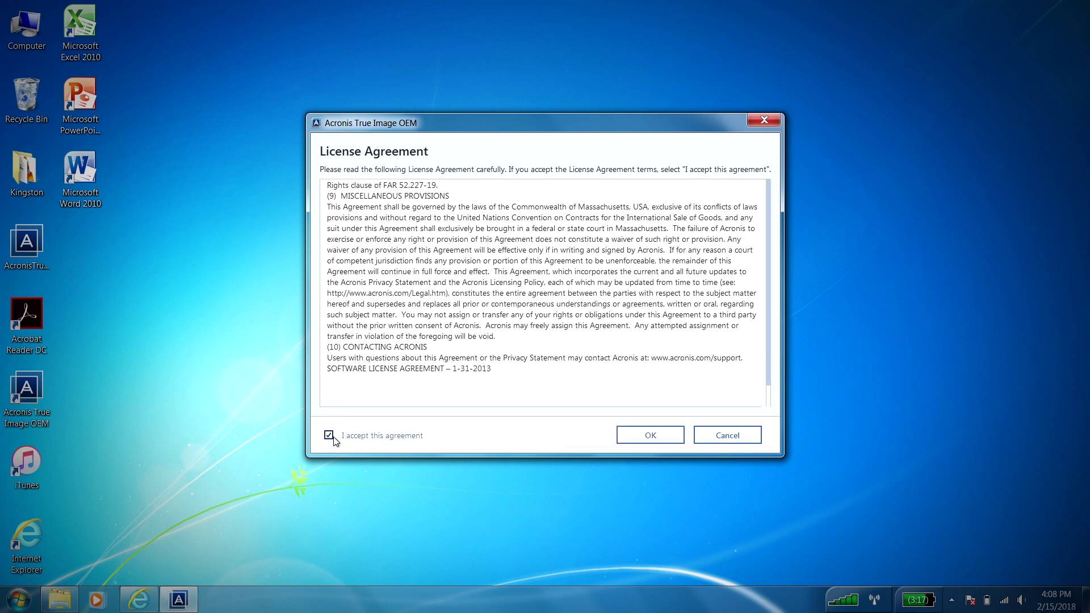
{"action": "left_click", "coordinate": [626, 432]}
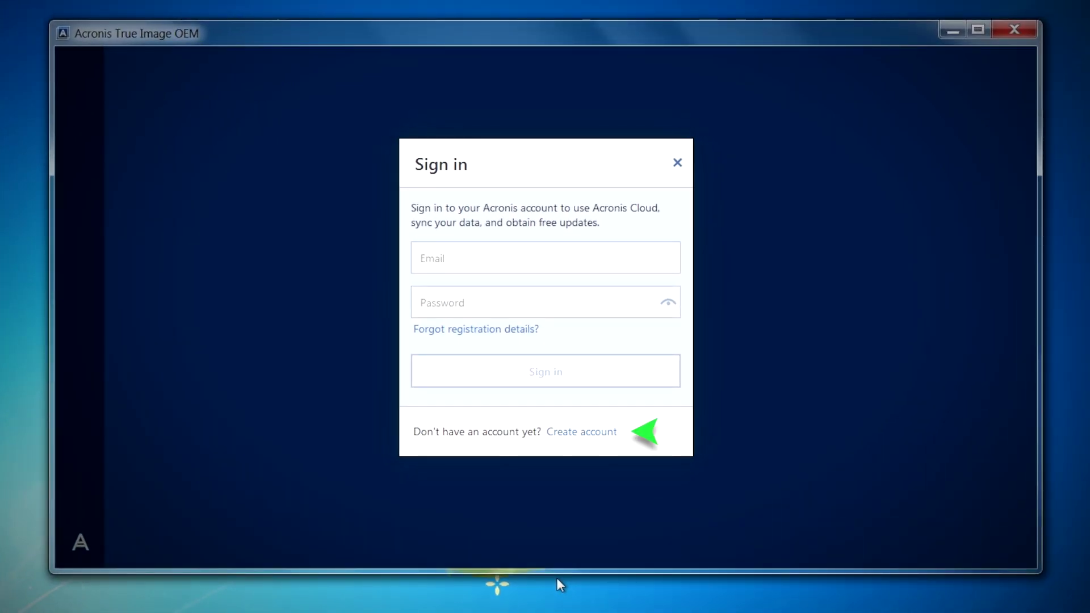
- Create a new Acronis account with the user's first name, last name, e-mail and password
{"action": "left_click", "coordinate": [594, 431]}
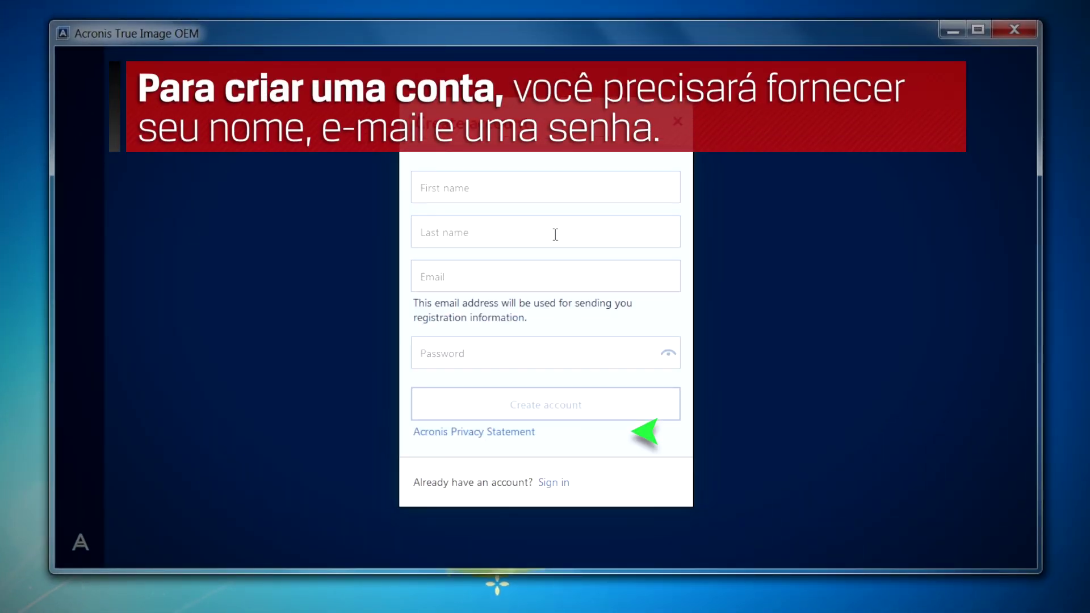
{"action": "left_click", "coordinate": [494, 192]}
{"action": "type", "text": "Kingston"}
{"action": "key", "text": "Tab"}
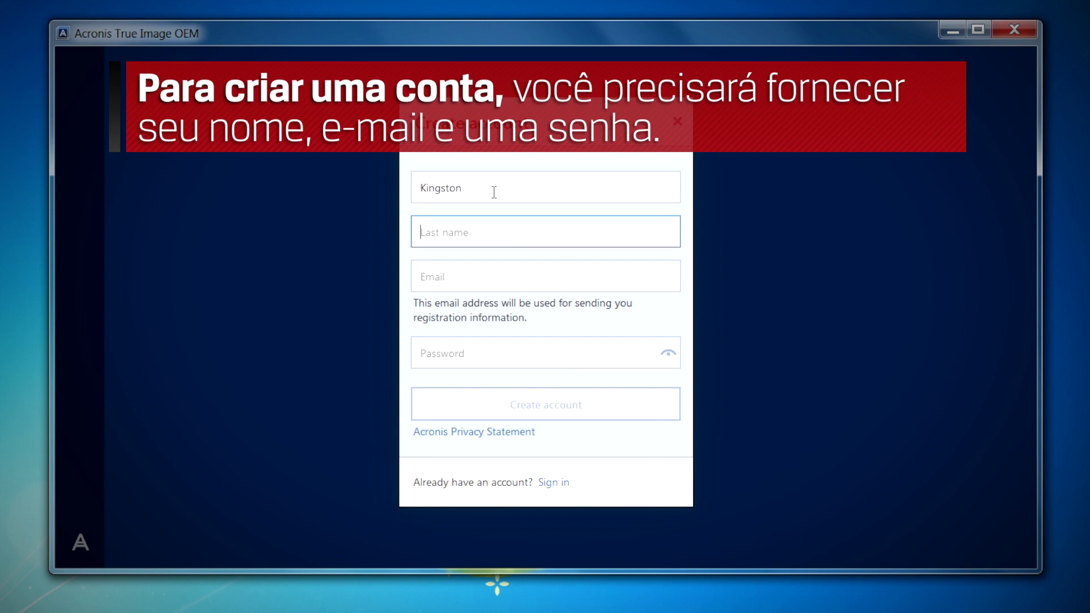
{"action": "type", "text": "Acronis"}
{"action": "key", "text": "Tab"}
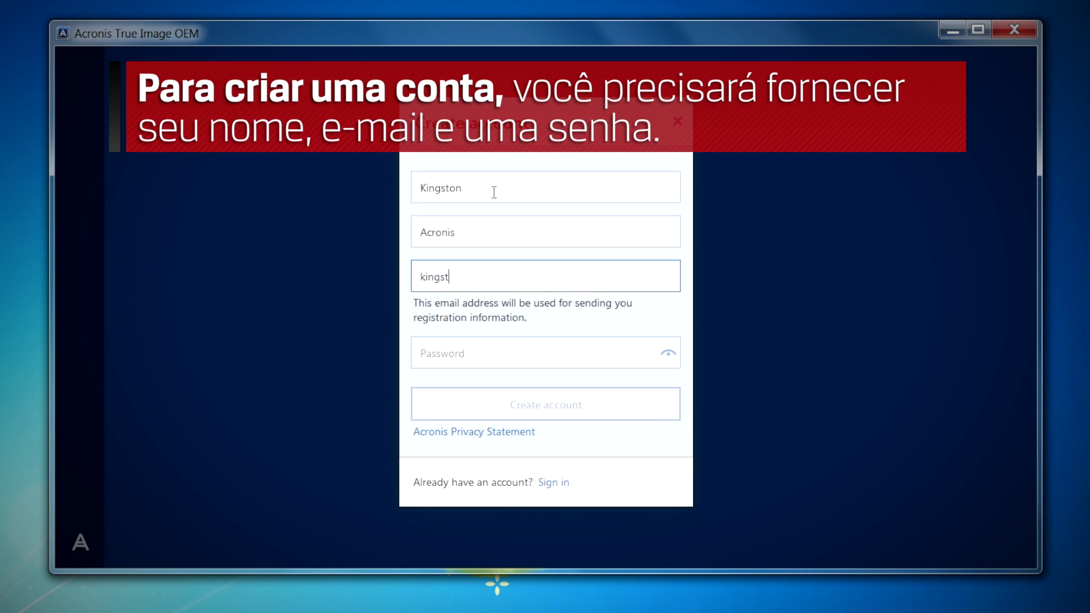
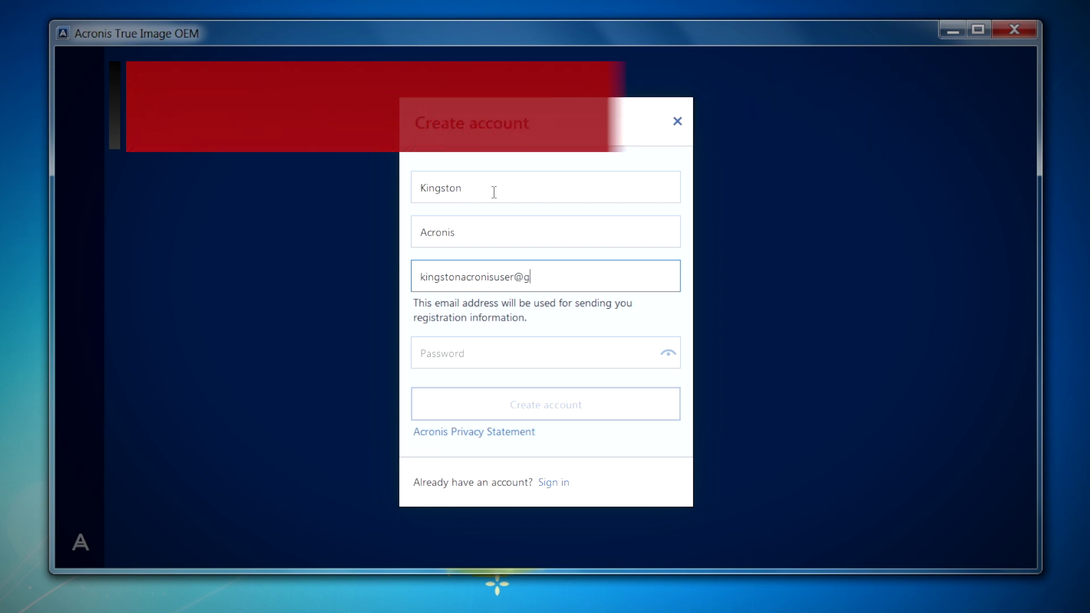
{"action": "key", "text": "Tab"}
{"action": "type", "text": "•••••••••"}
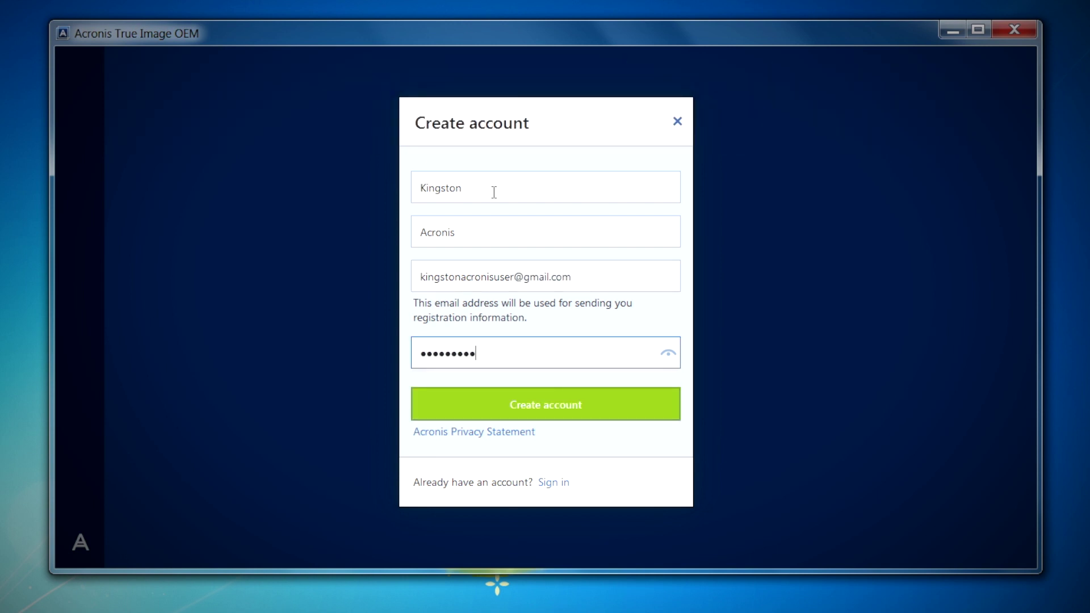
{"action": "left_click", "coordinate": [490, 414]}
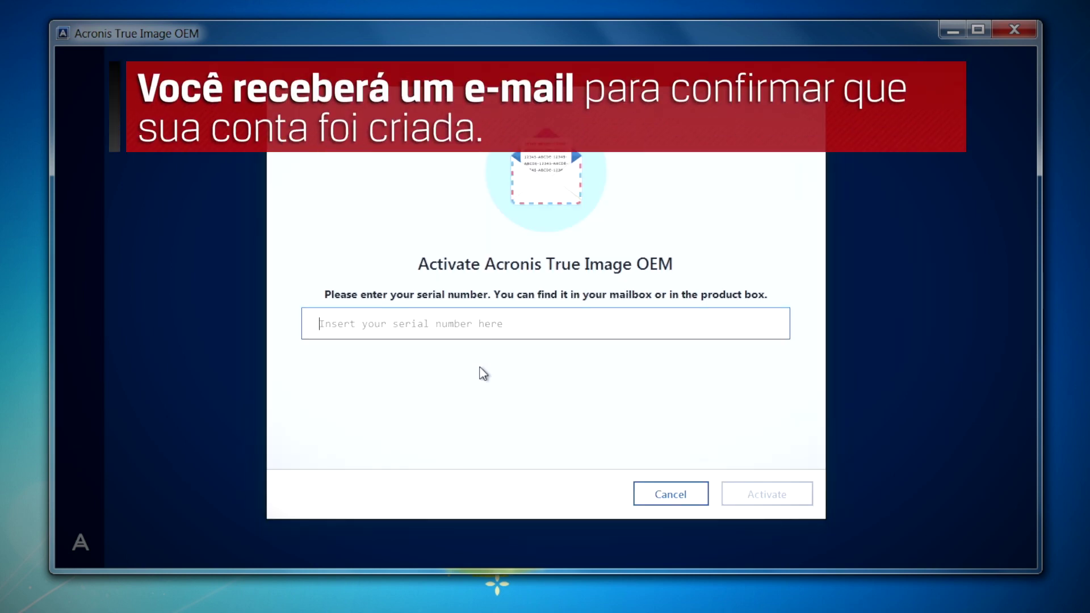
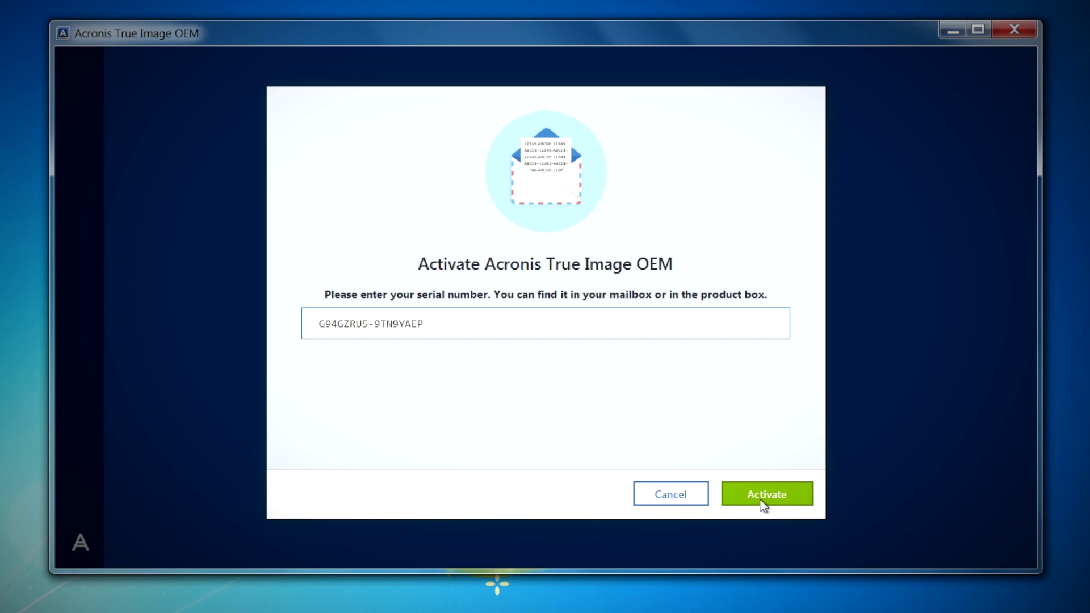
- Enter the product serial number and activate Acronis True Image OEM
{"action": "left_click", "coordinate": [762, 502]}
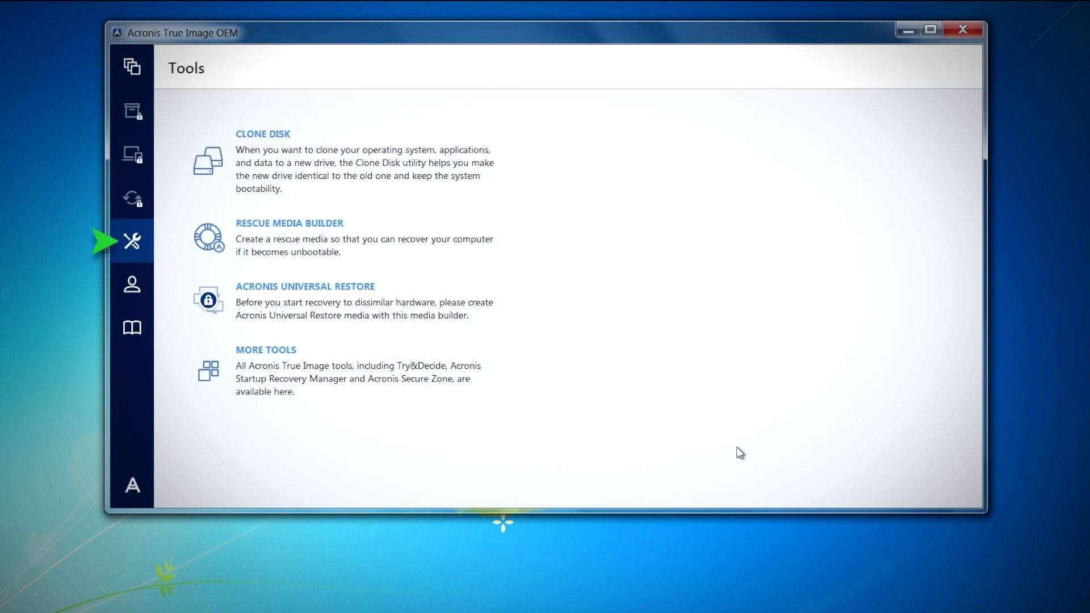
- Start Clone Disk from Tools and continue with Automatic (recommended) cloning mode
{"action": "left_click", "coordinate": [298, 154]}
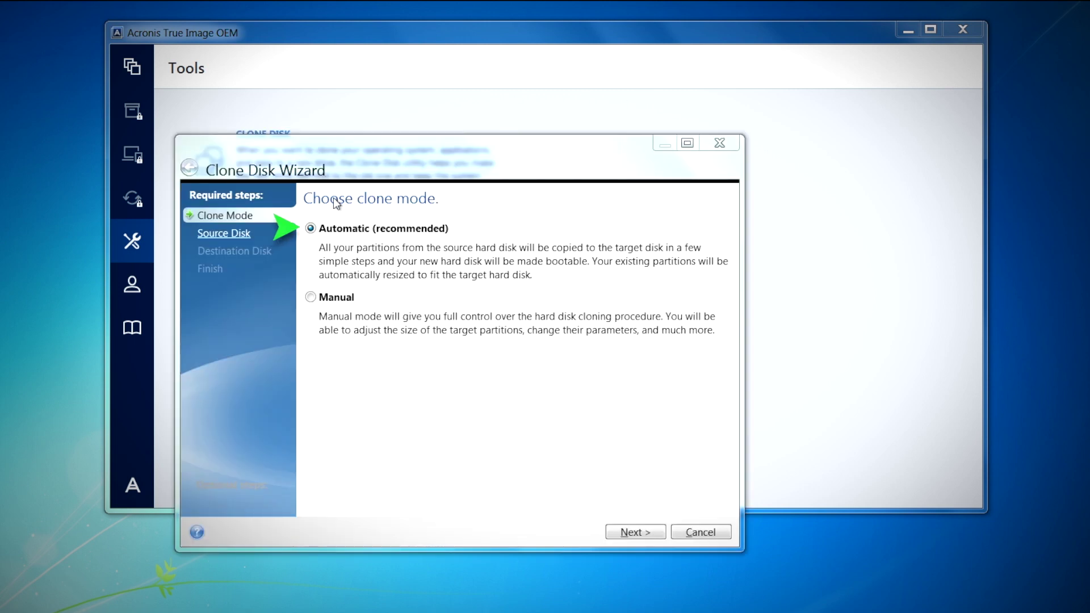
{"action": "left_click", "coordinate": [626, 531]}
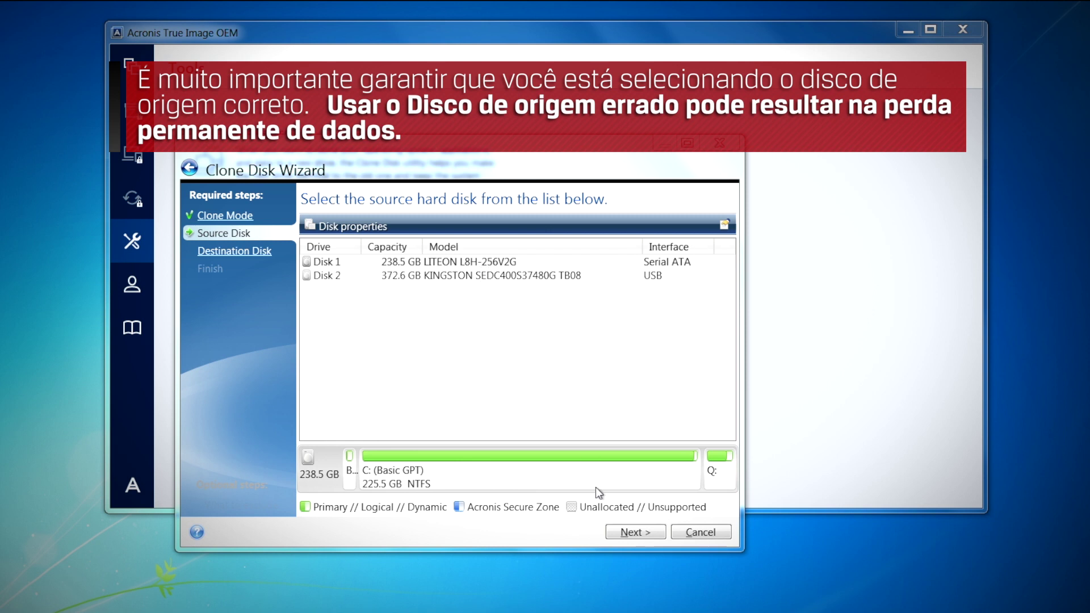
- Keep Disk 1 as source, pick the Kingston Disk 2 as target, and allow deleting its partitions
{"action": "left_click", "coordinate": [629, 538]}
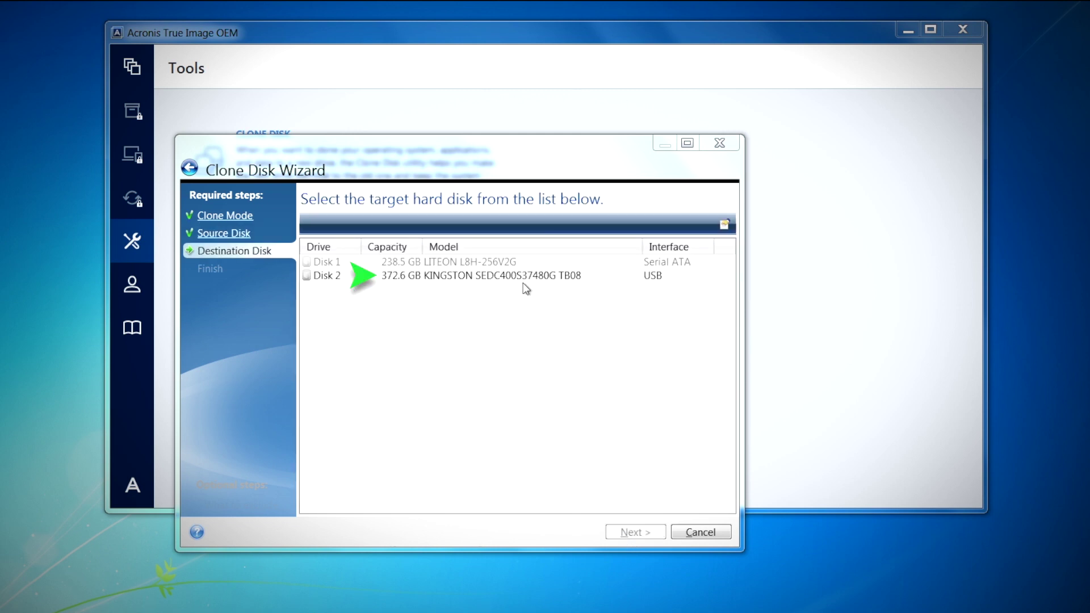
{"action": "left_click", "coordinate": [523, 277]}
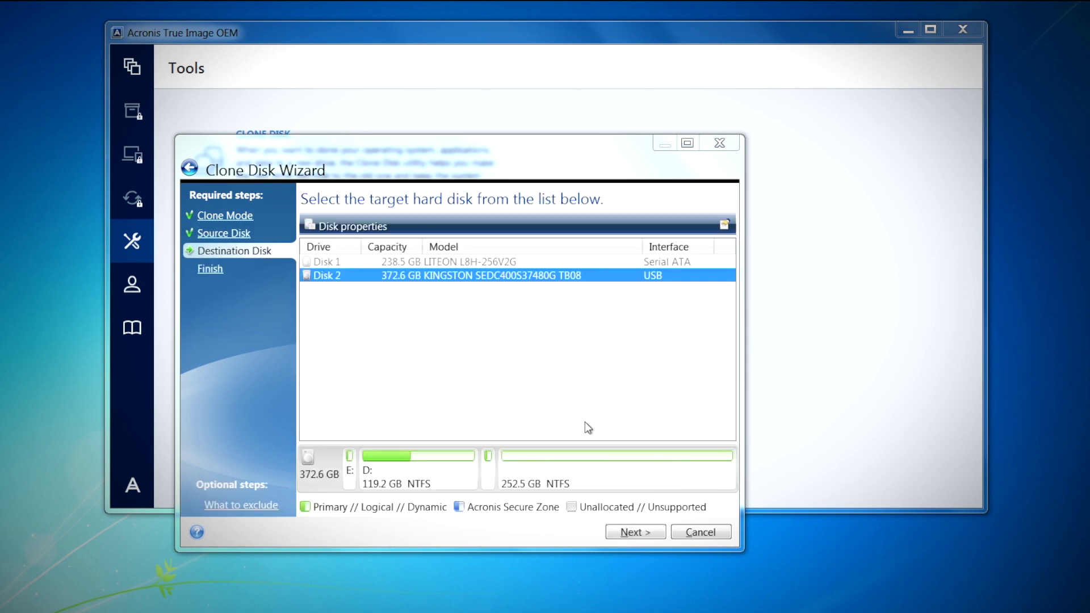
{"action": "left_click", "coordinate": [626, 532]}
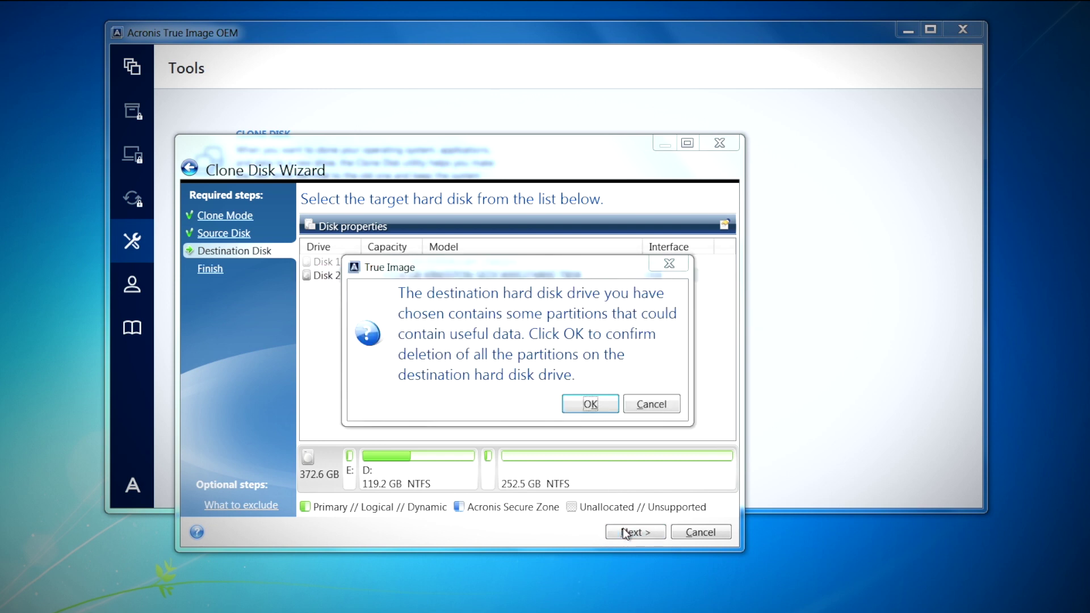
{"action": "left_click", "coordinate": [586, 407]}
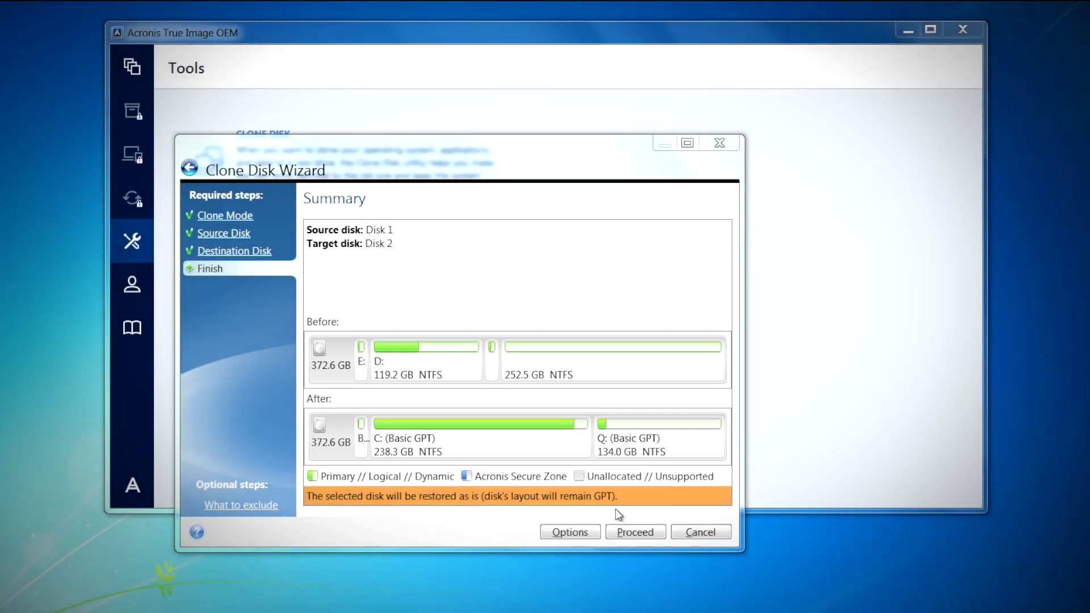
- Proceed with cloning Disk 1 to Disk 2 and restart the computer to run it
{"action": "left_click", "coordinate": [623, 528]}
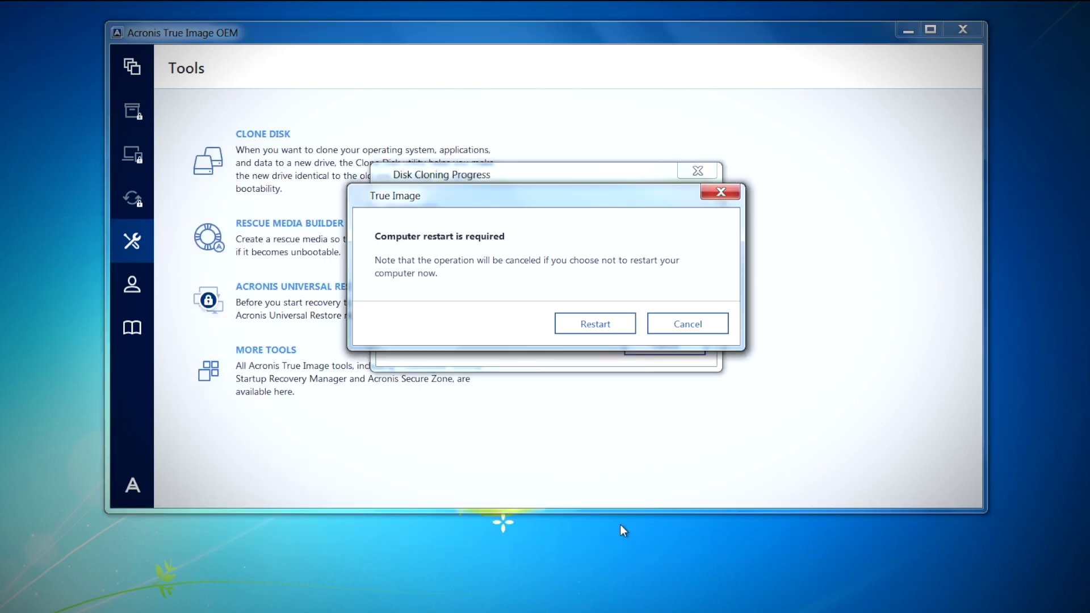
{"action": "left_click", "coordinate": [602, 331]}
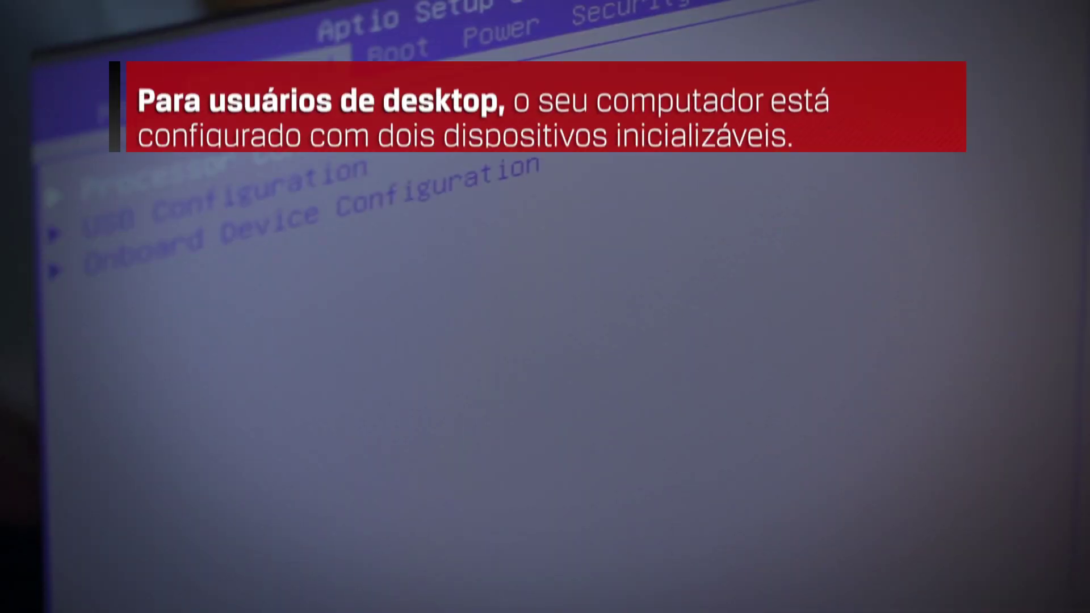
- Review the 1st Boot Device options, then open the 2nd Boot Device list to Internal ODD Devices
{"action": "key", "text": "Down"}
{"action": "key", "text": "Down"}
{"action": "key", "text": "Down"}
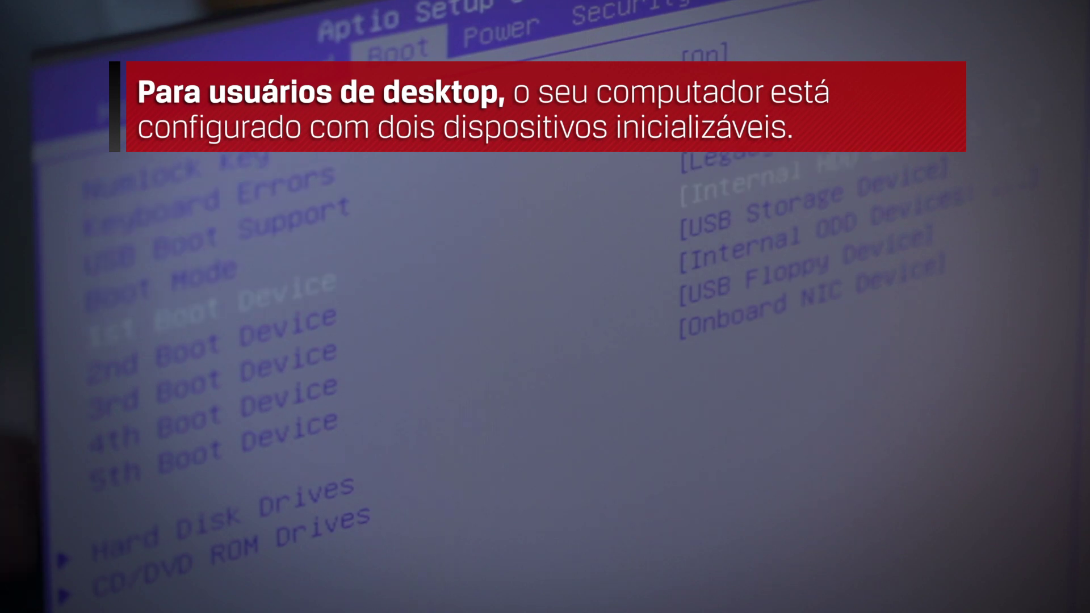
{"action": "key", "text": "Return"}
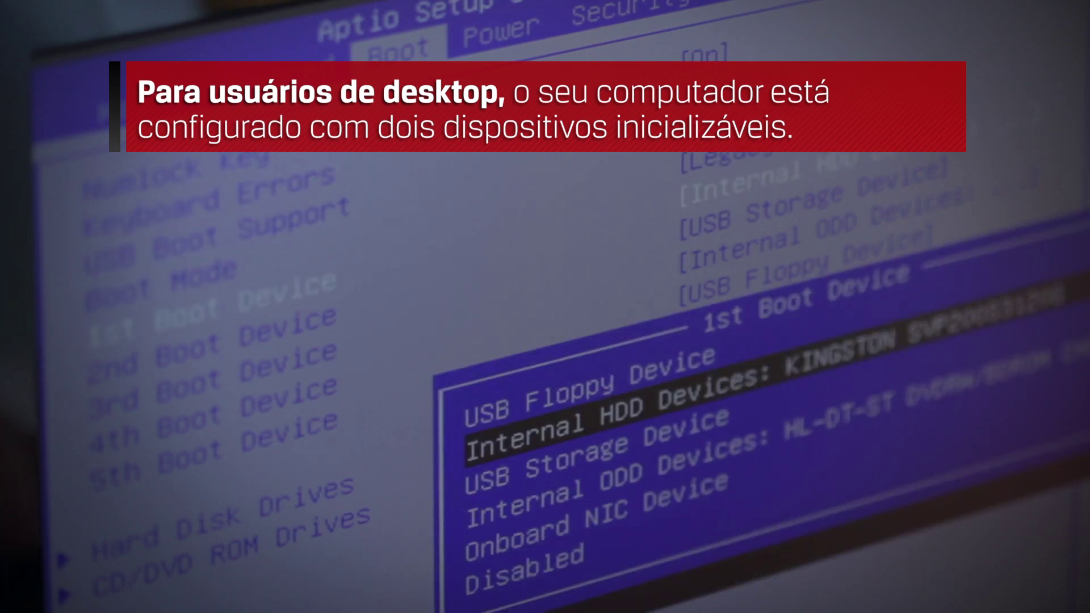
{"action": "key", "text": "Return"}
{"action": "key", "text": "Down"}
{"action": "key", "text": "Return"}
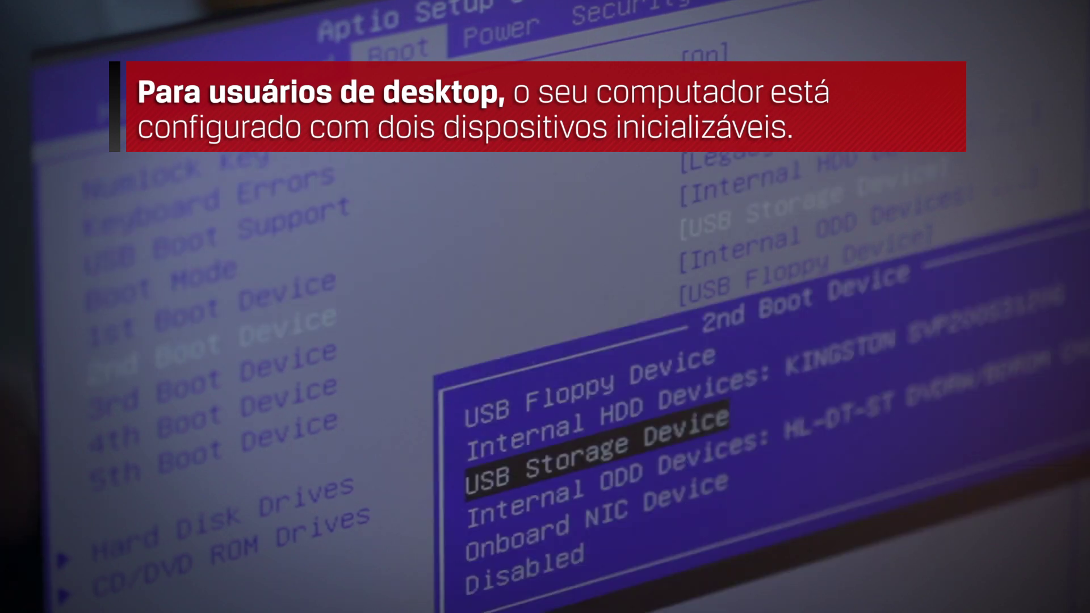
{"action": "key", "text": "Down"}
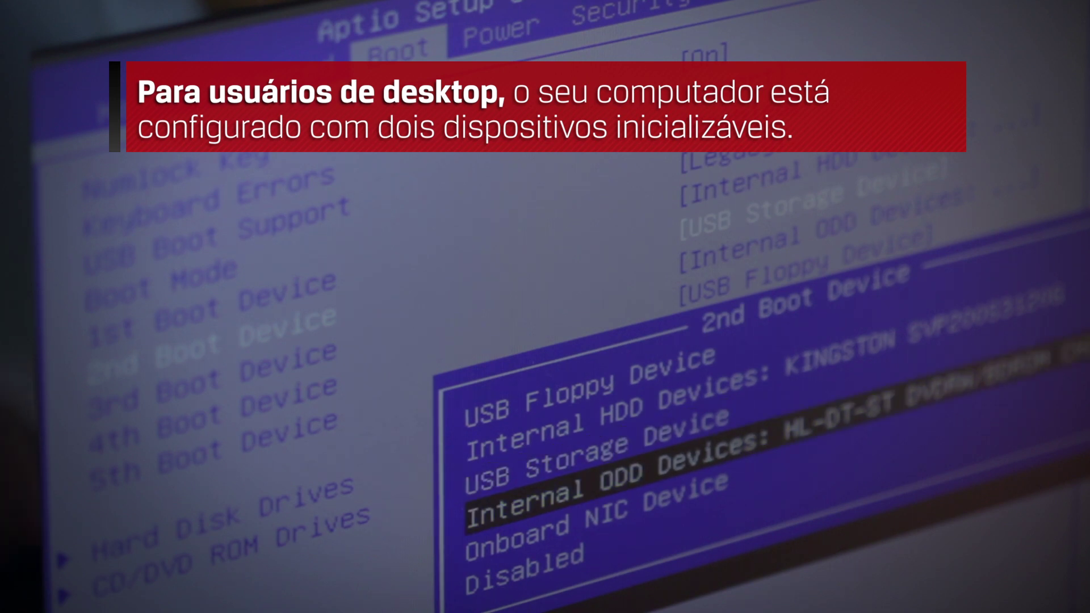